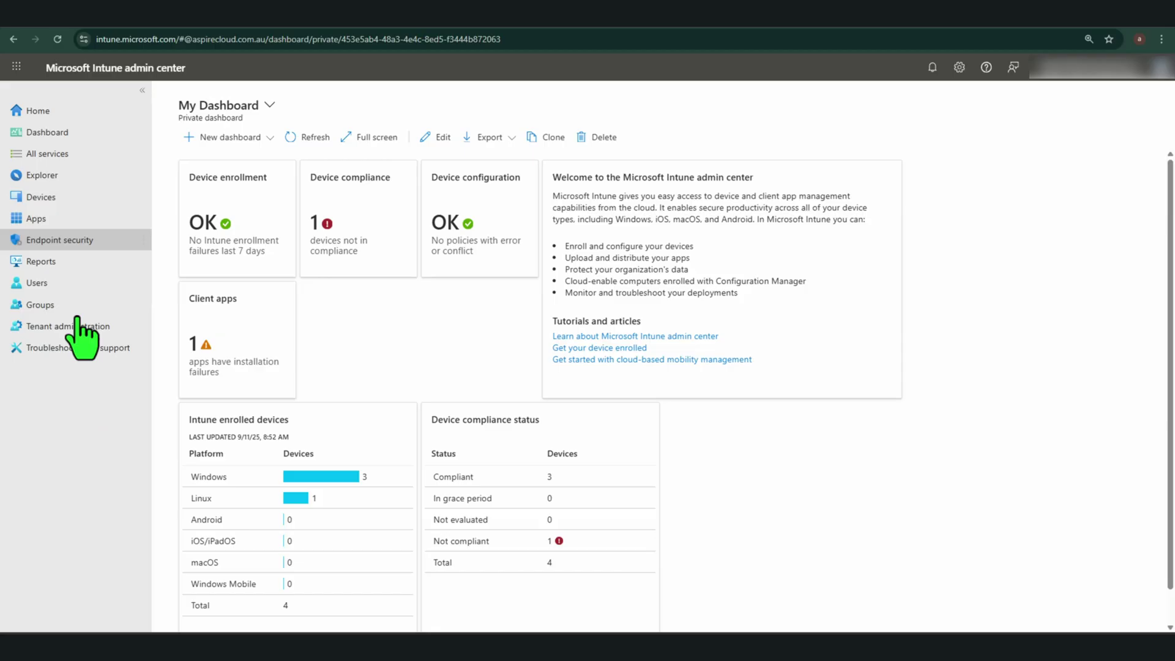
Step: Navigate from Devices to the Windows platform's Configuration policies list
{"action": "left_click", "coordinate": [73, 199]}
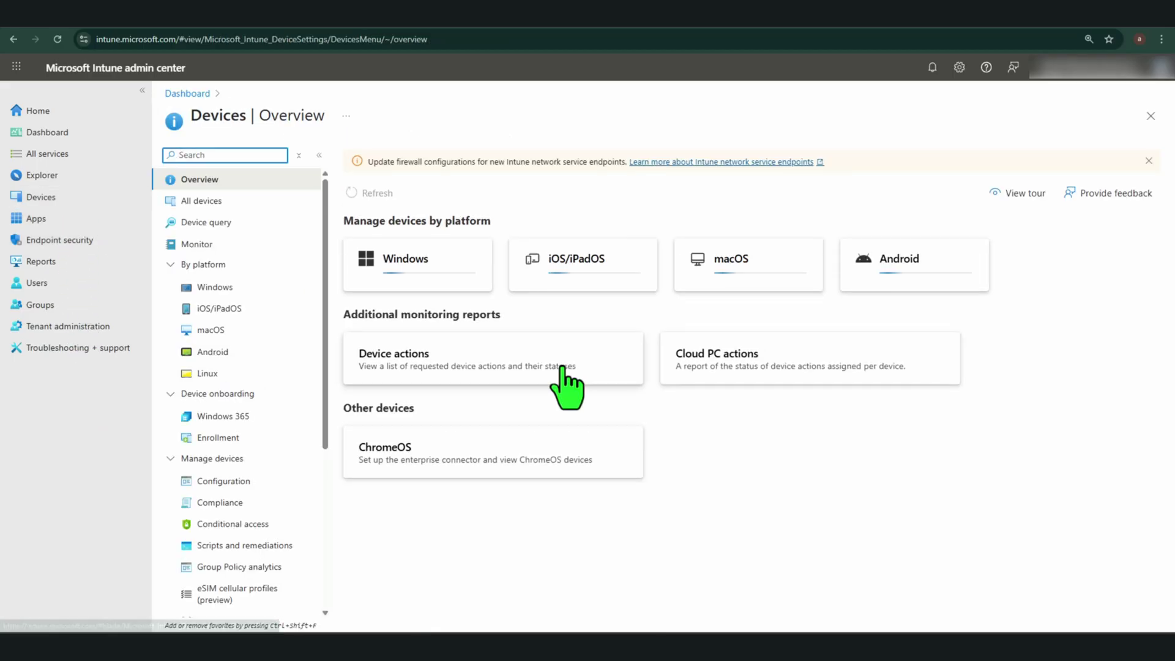
{"action": "left_click", "coordinate": [451, 275]}
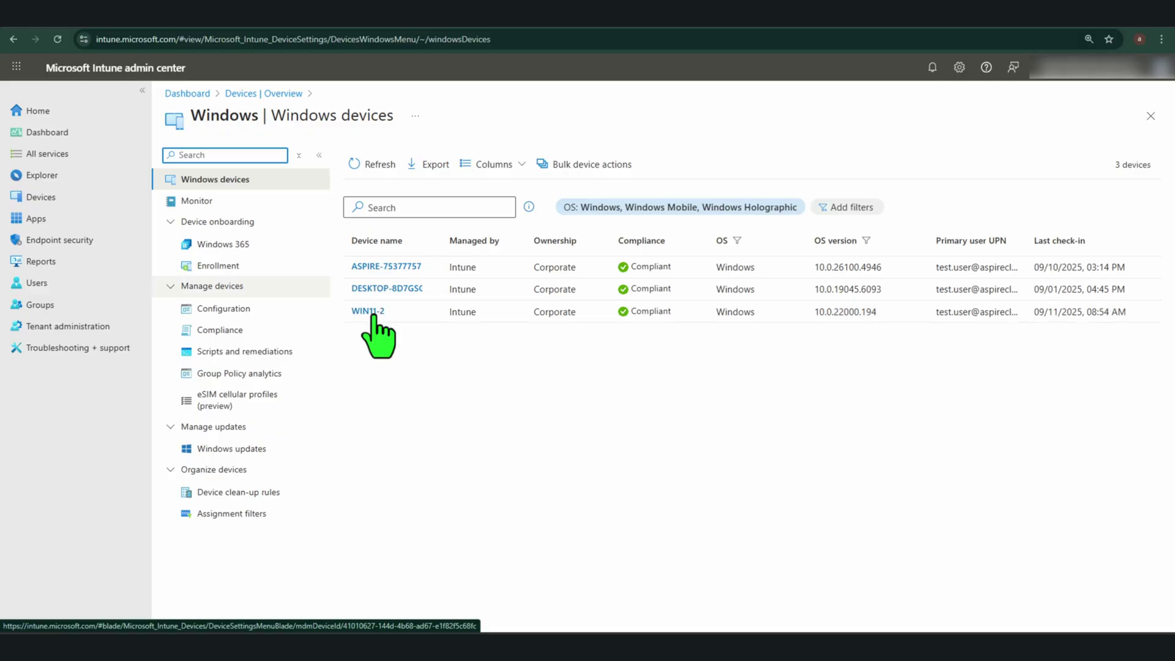
{"action": "left_click", "coordinate": [112, 204]}
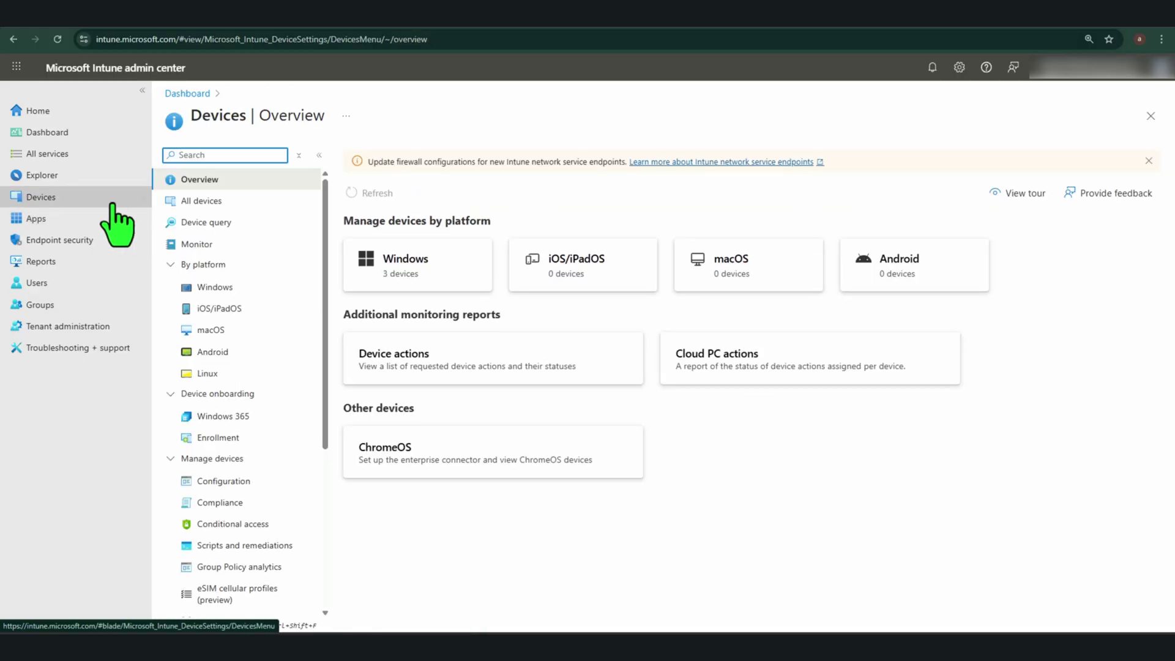
{"action": "left_click", "coordinate": [232, 288]}
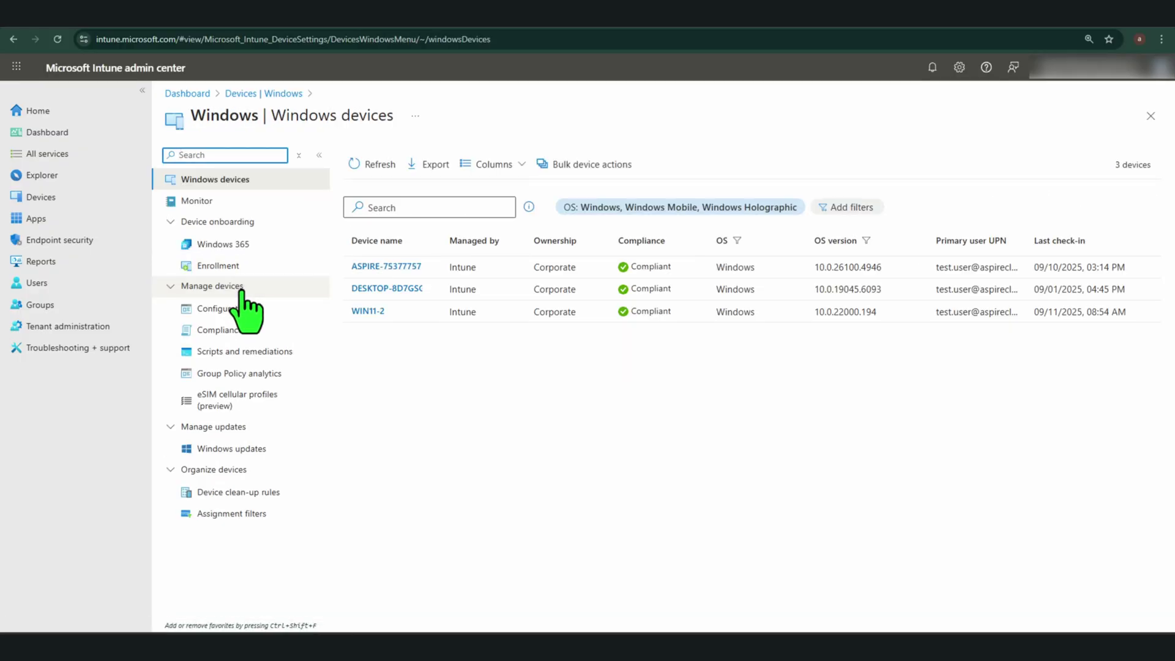
{"action": "left_click", "coordinate": [241, 311]}
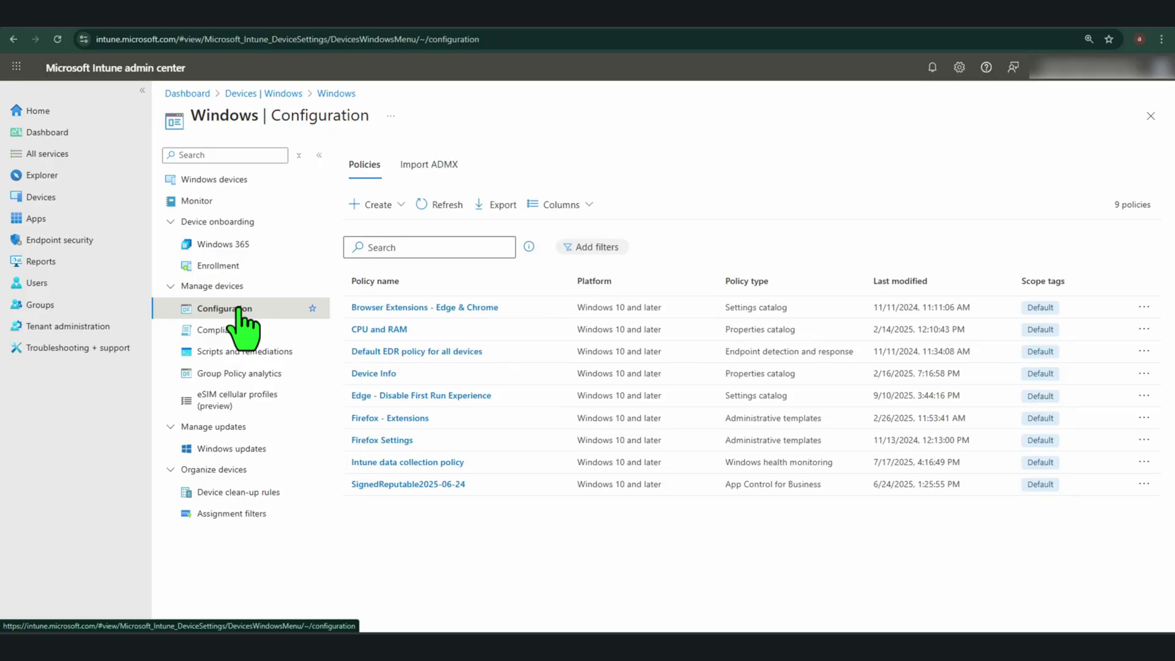
Step: Create a new policy with platform Windows 10 and later and profile type Settings catalog
{"action": "left_click", "coordinate": [392, 213]}
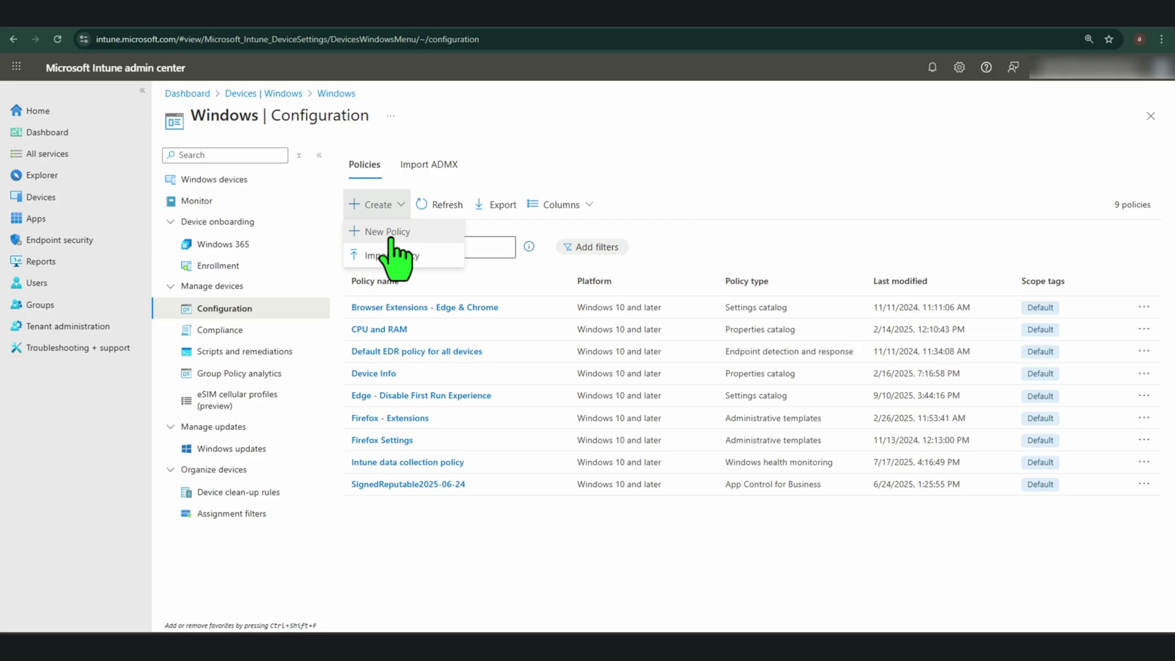
{"action": "left_click", "coordinate": [390, 238]}
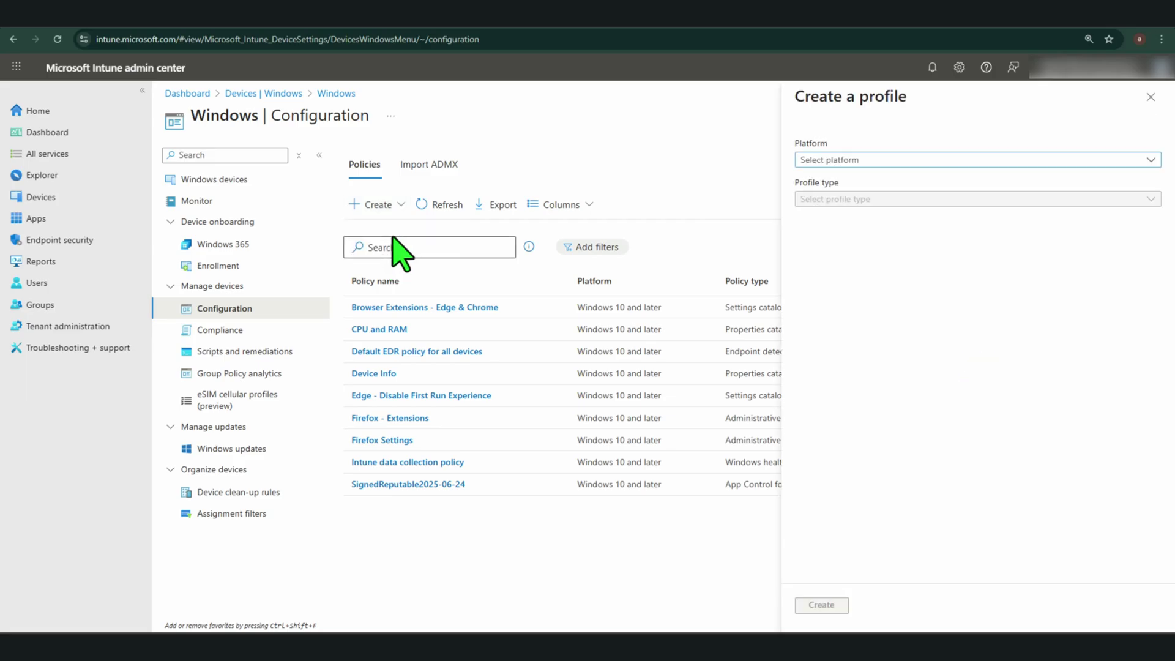
{"action": "left_click", "coordinate": [840, 162]}
{"action": "left_click", "coordinate": [816, 182]}
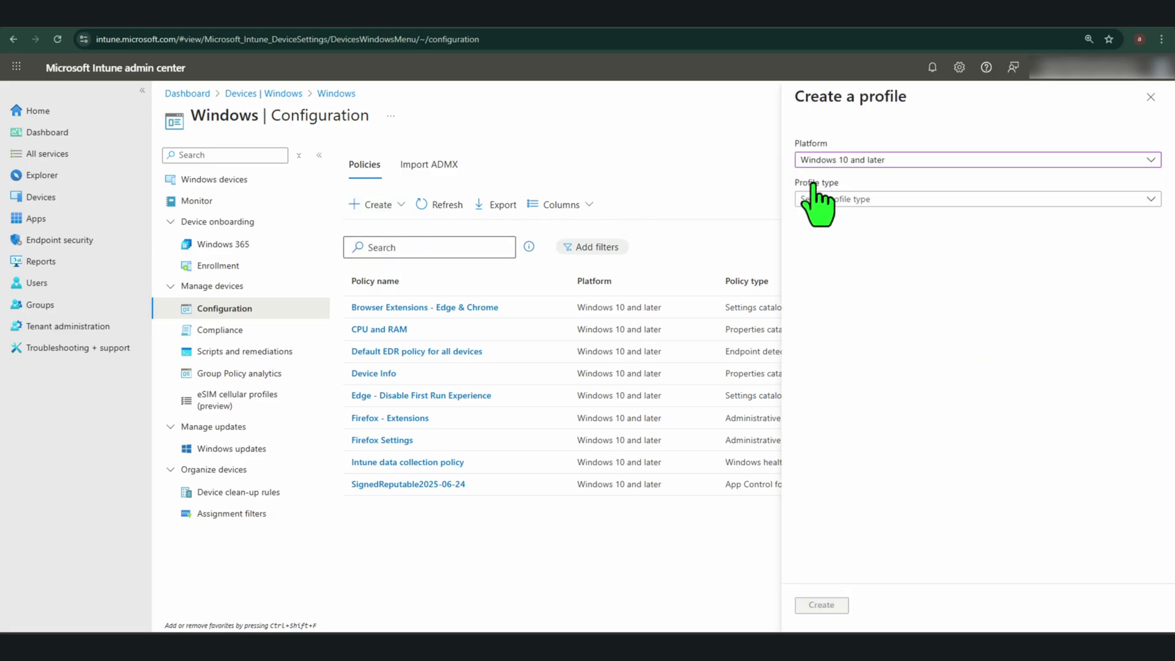
{"action": "left_click", "coordinate": [818, 199]}
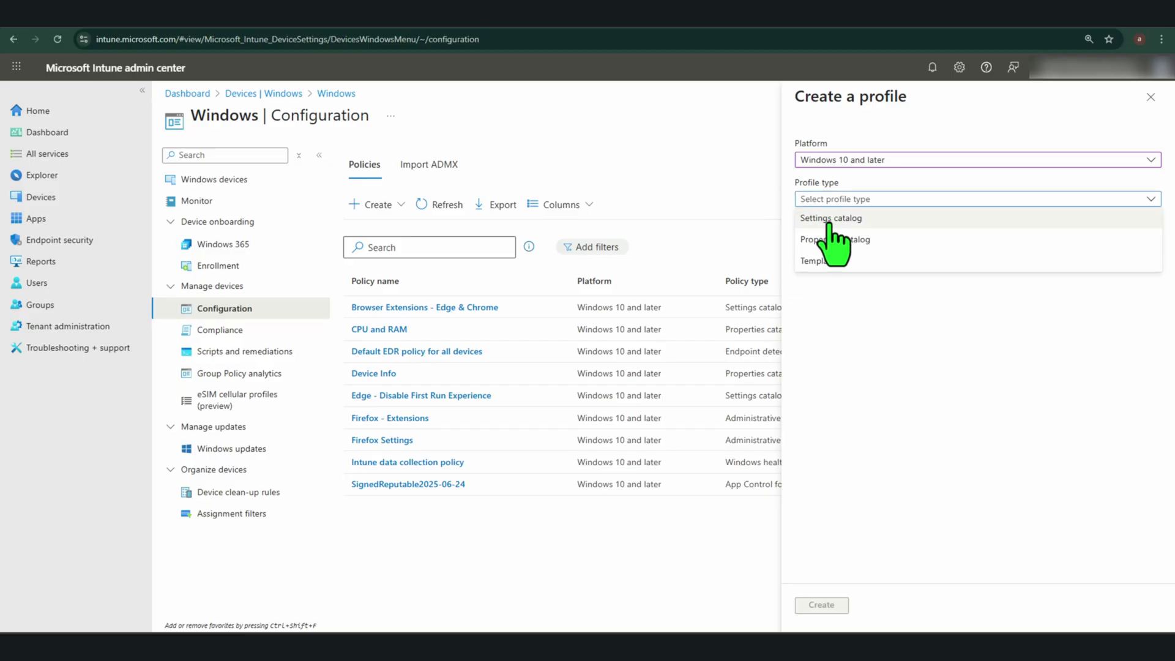
{"action": "left_click", "coordinate": [826, 219]}
{"action": "left_click", "coordinate": [822, 607]}
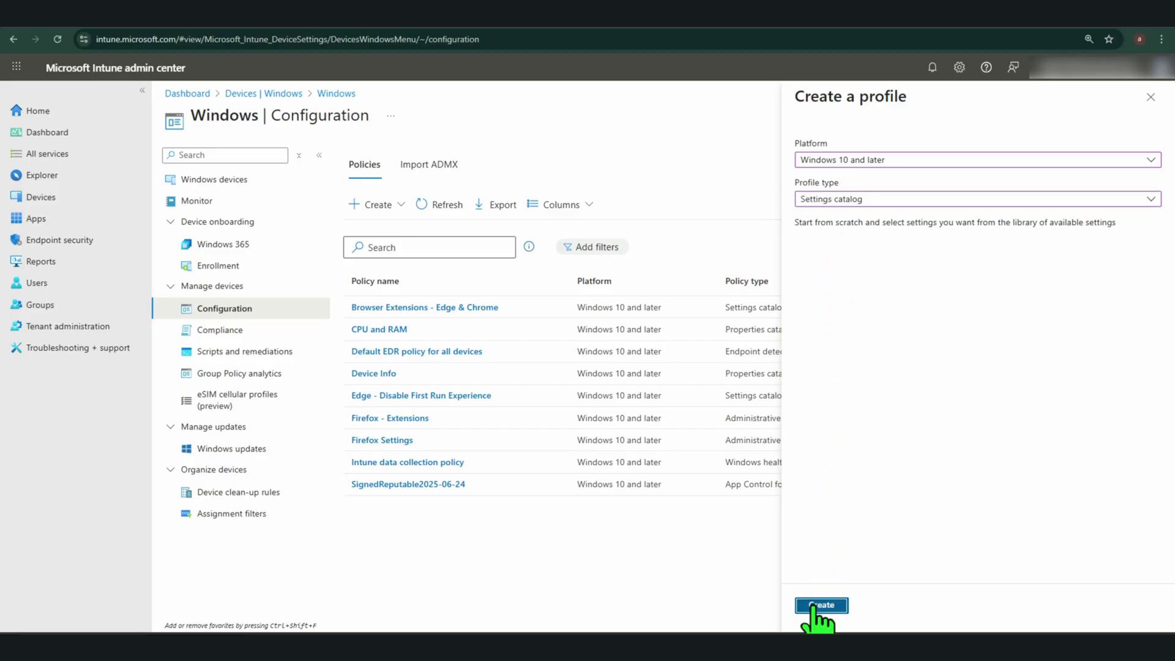
Step: Name the profile 'Edge - Remove FUE' and continue to Configuration settings
{"action": "left_click", "coordinate": [407, 199]}
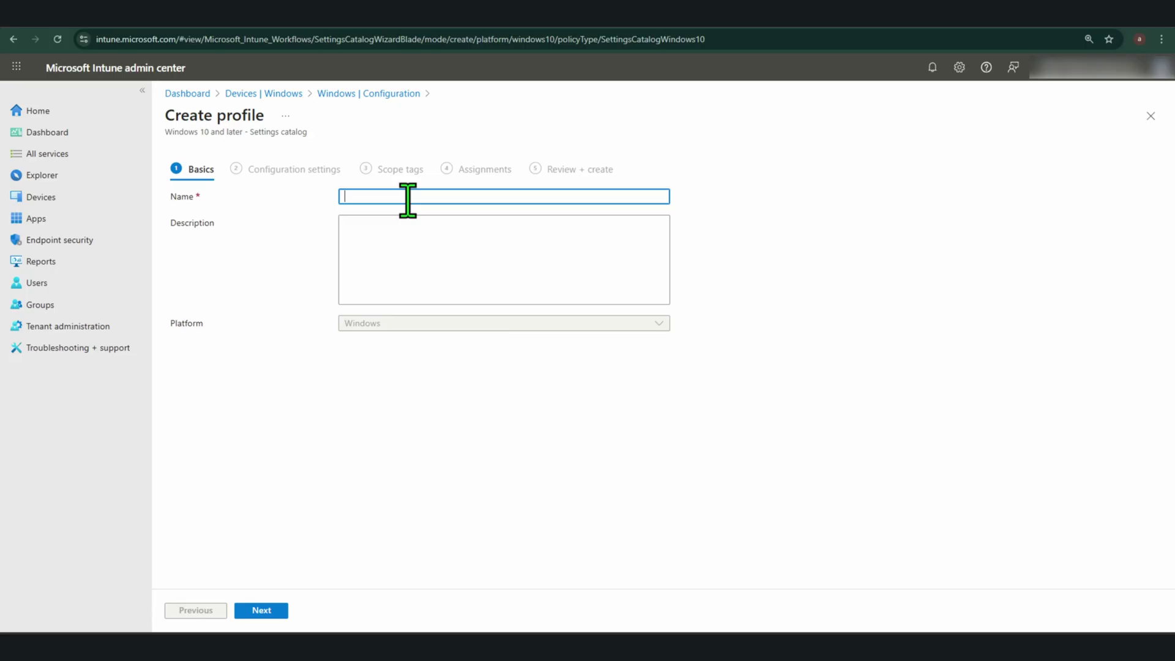
{"action": "type", "text": "Edge "}
{"action": "type", "text": "p"}
{"action": "key", "text": "BackSpace"}
{"action": "type", "text": "Re"}
{"action": "type", "text": "move F U"}
{"action": "type", "text": "E"}
{"action": "left_click", "coordinate": [441, 358]}
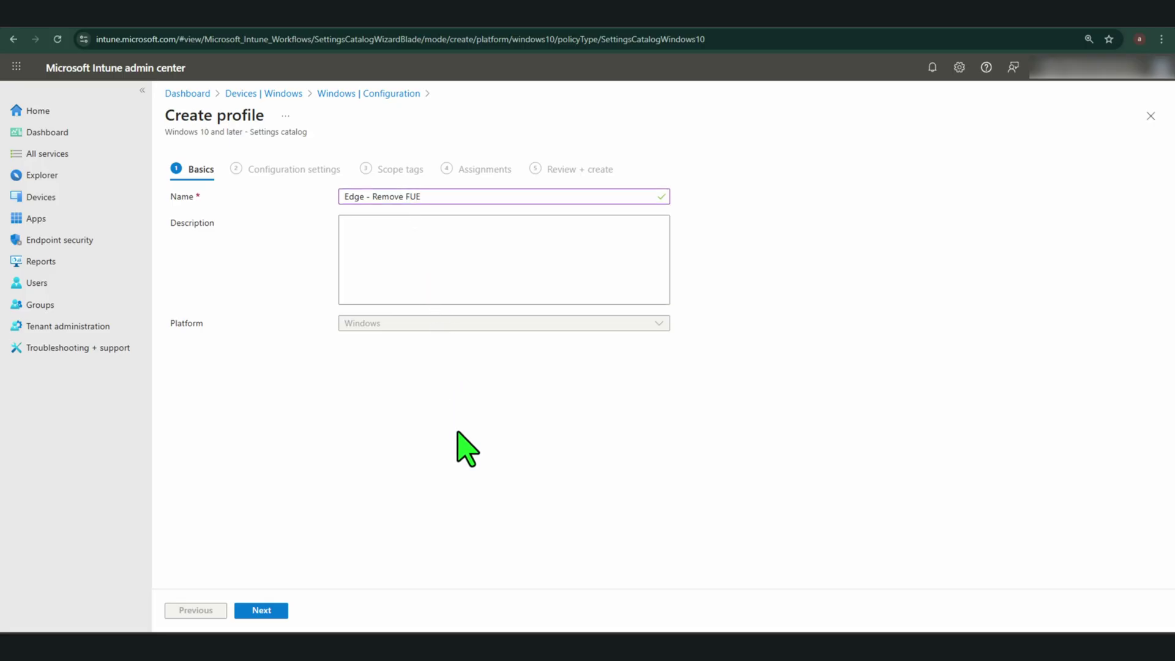
{"action": "left_click", "coordinate": [258, 611]}
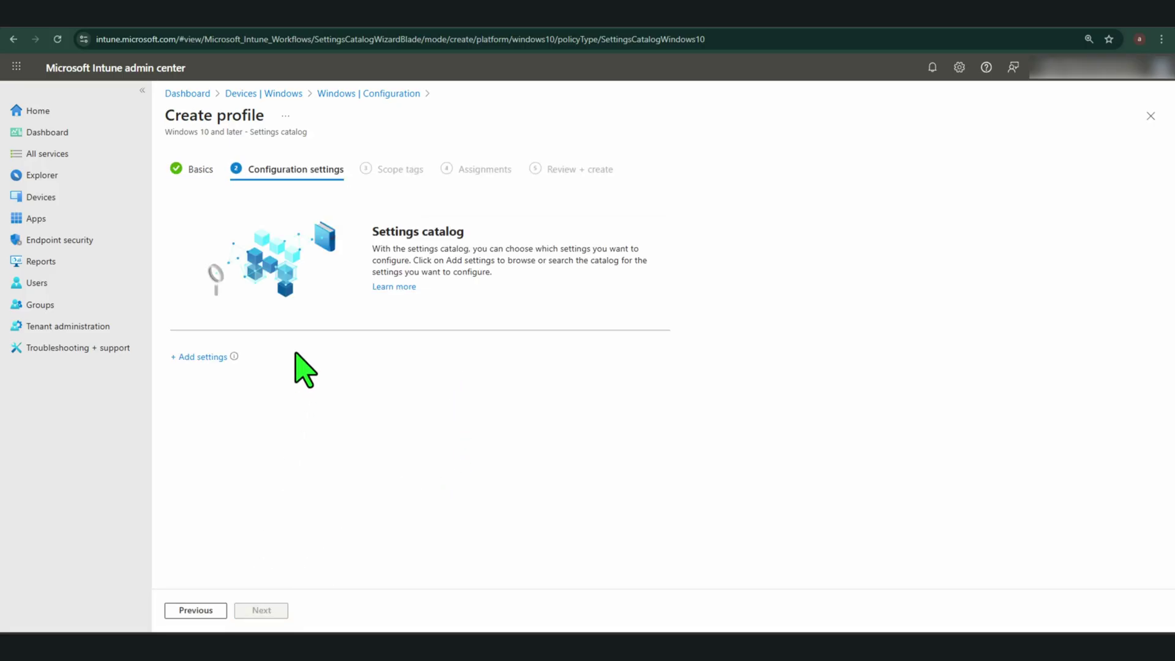
Step: Add the Microsoft Edge setting 'Hide the First-run experience and splash screen' via a search for 'first'
{"action": "left_click", "coordinate": [216, 357]}
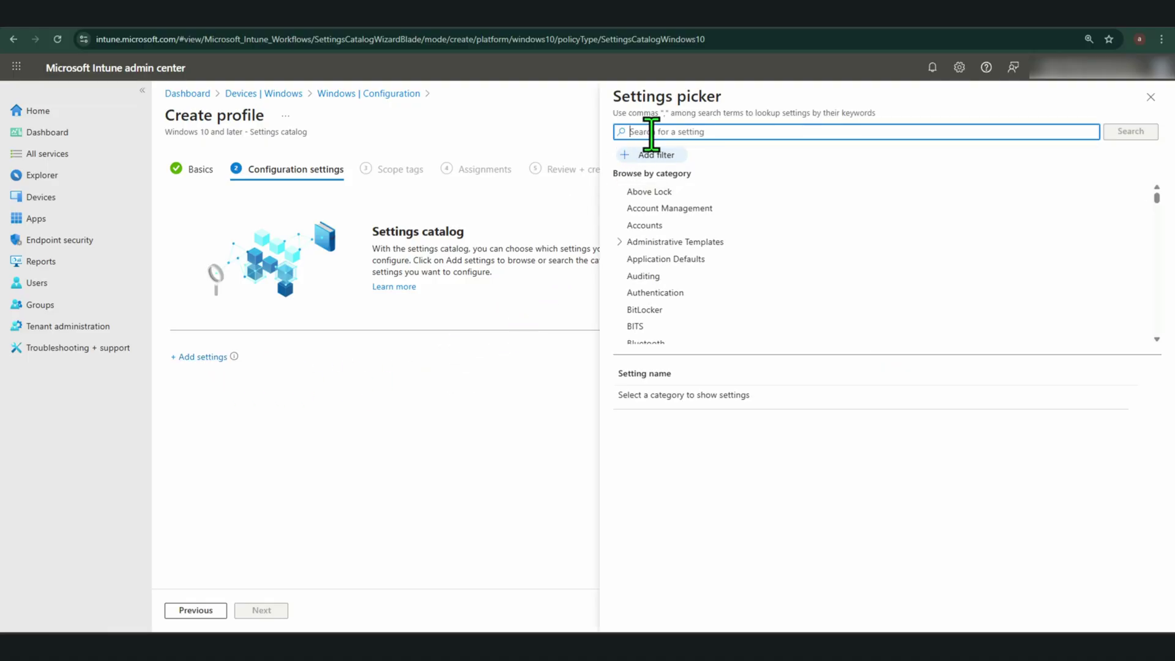
{"action": "type", "text": "first"}
{"action": "key", "text": "Return"}
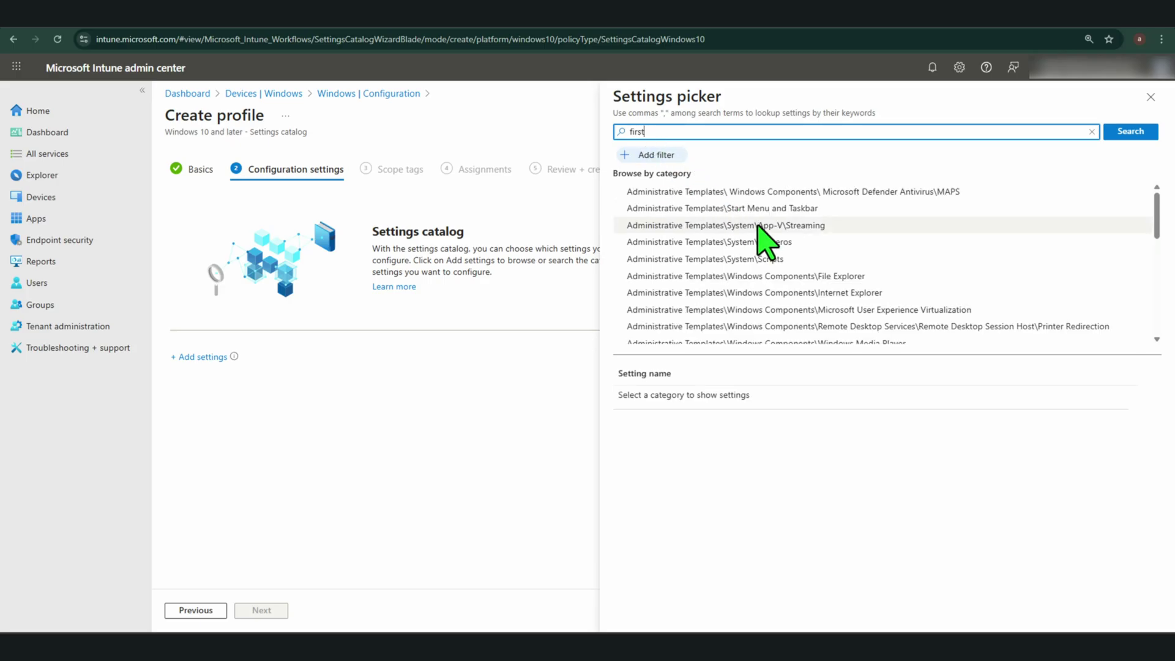
{"action": "scroll", "coordinate": [759, 232], "scroll_direction": "down", "scroll_amount": 2}
{"action": "scroll", "coordinate": [760, 237], "scroll_direction": "down", "scroll_amount": 2}
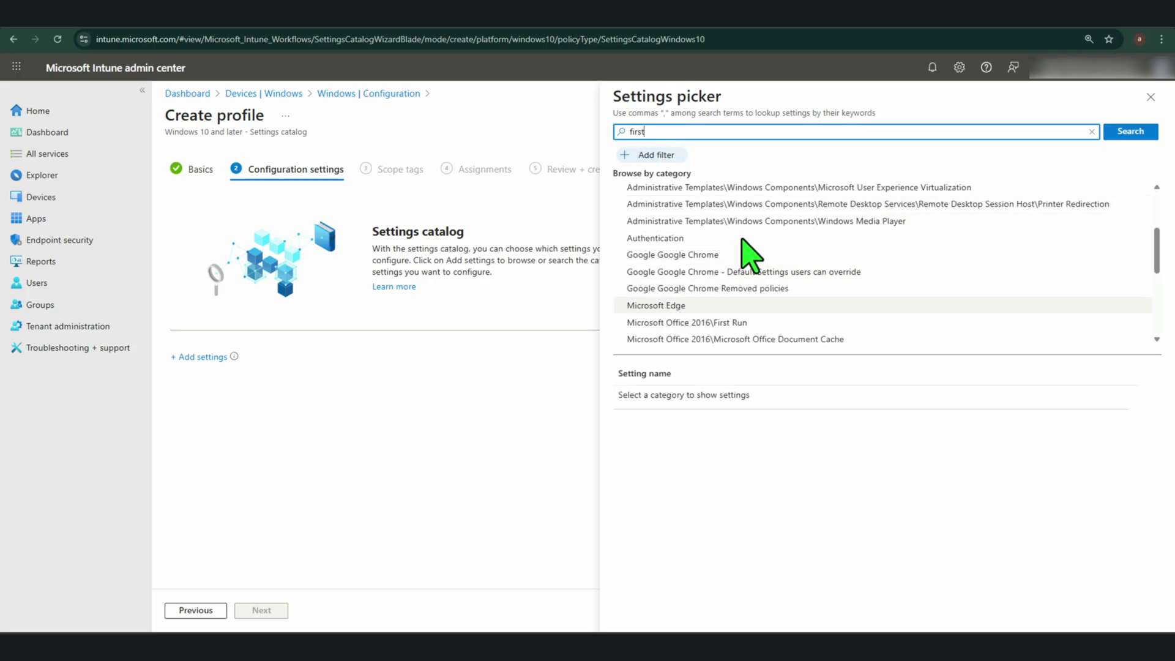
{"action": "left_click", "coordinate": [660, 307]}
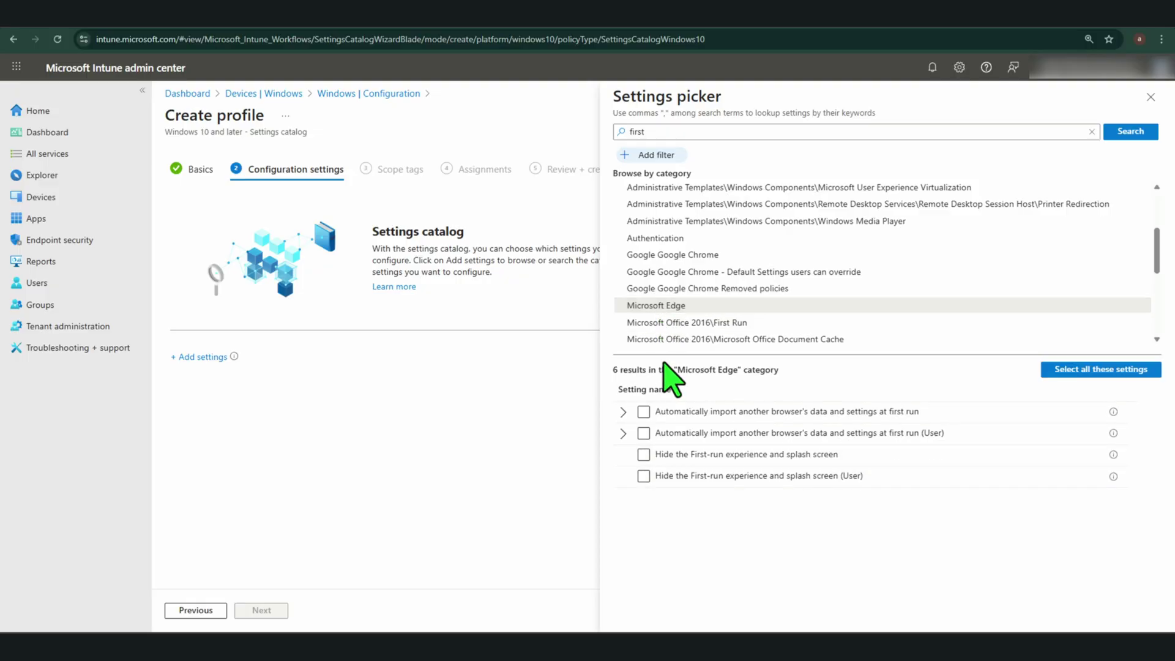
{"action": "left_click", "coordinate": [670, 455]}
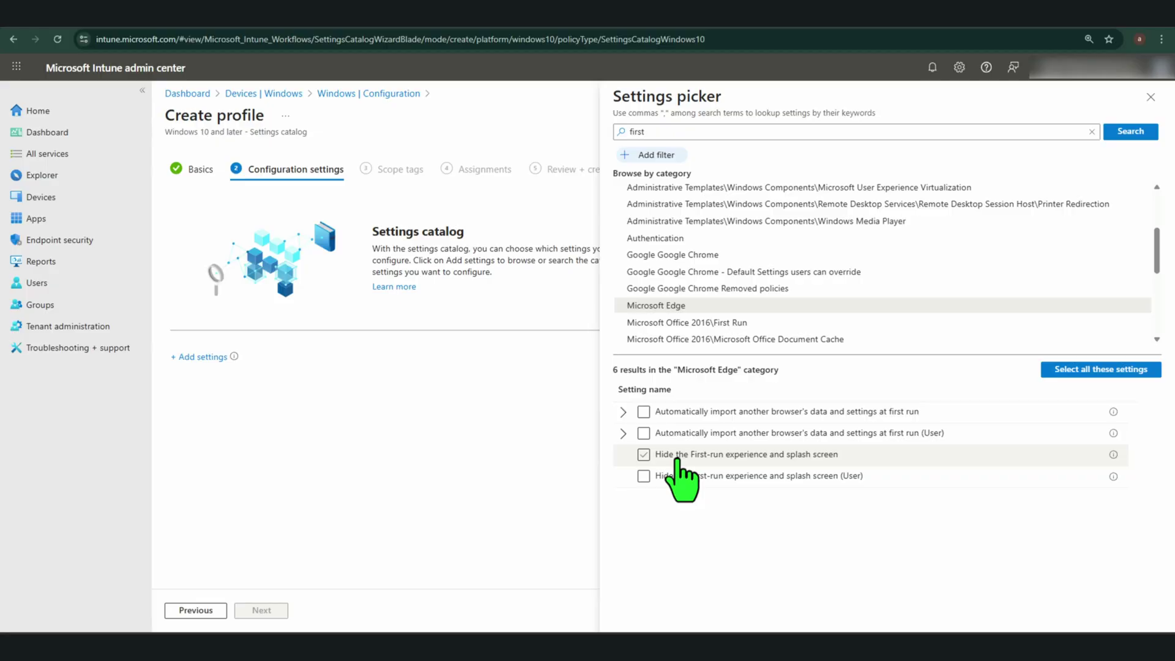
{"action": "left_click", "coordinate": [644, 455]}
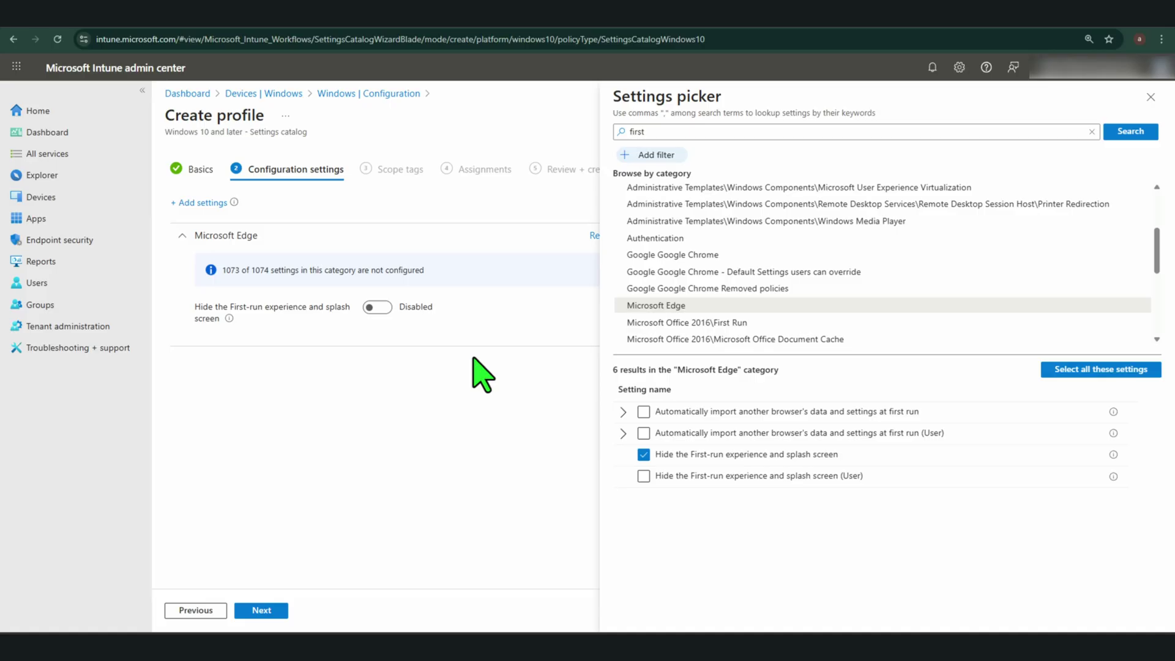
Step: Switch the first-run hiding setting to Enabled and continue to Scope tags
{"action": "left_click", "coordinate": [376, 308]}
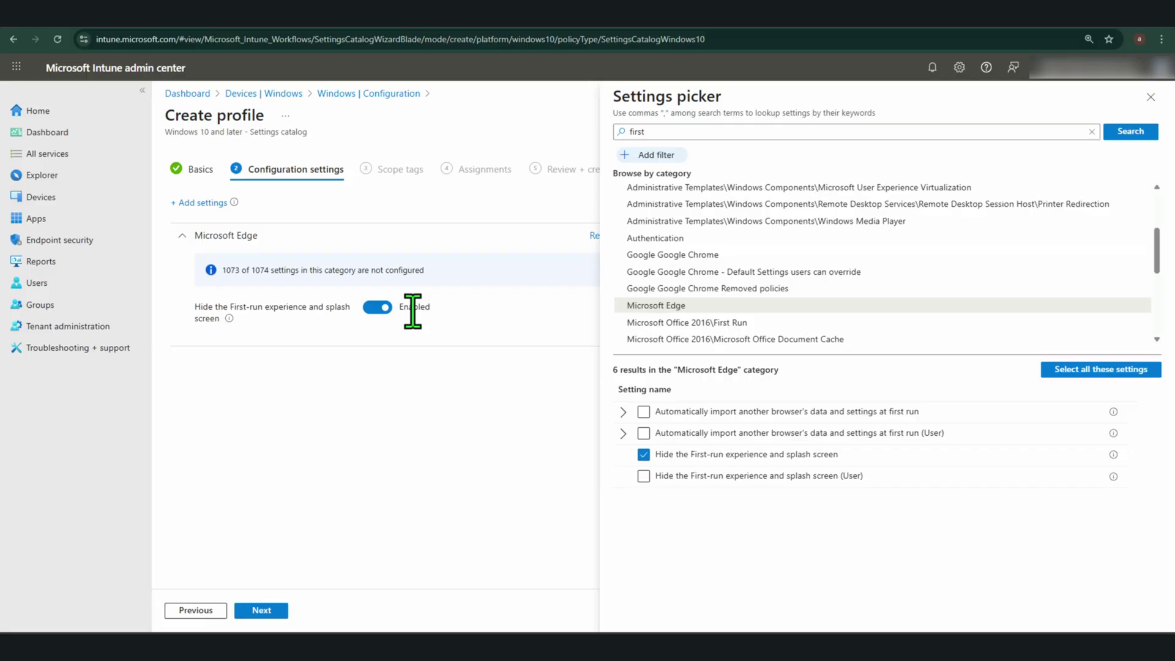
{"action": "left_click", "coordinate": [265, 612]}
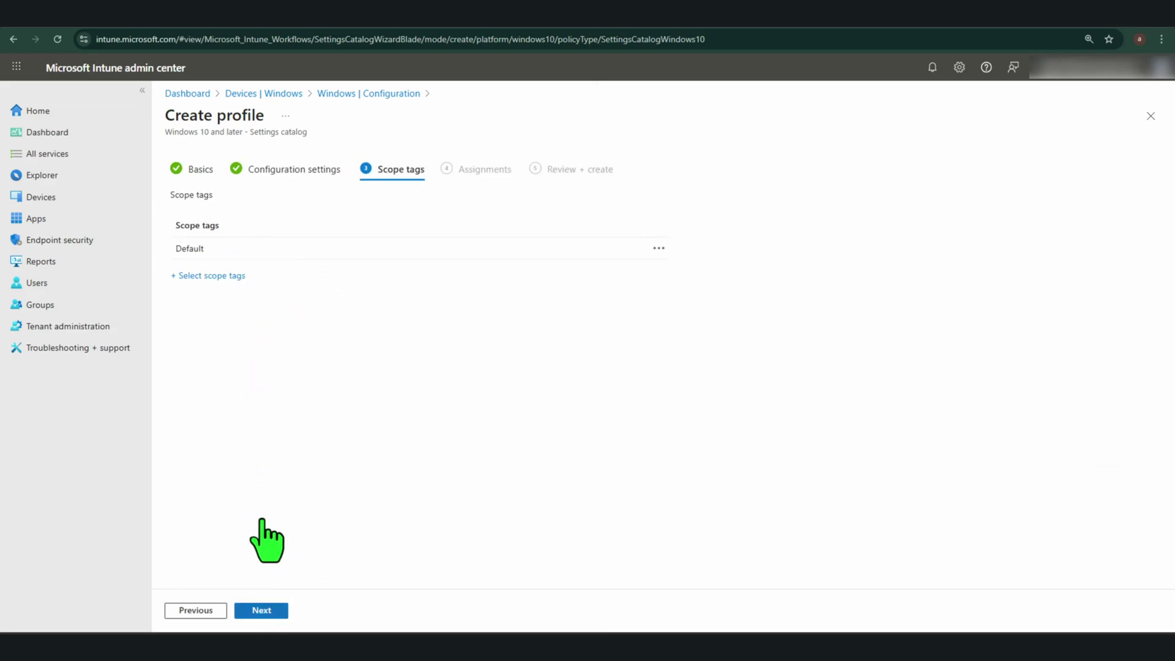
Step: Keep the Default scope tag and continue to Assignments
{"action": "left_click", "coordinate": [266, 612]}
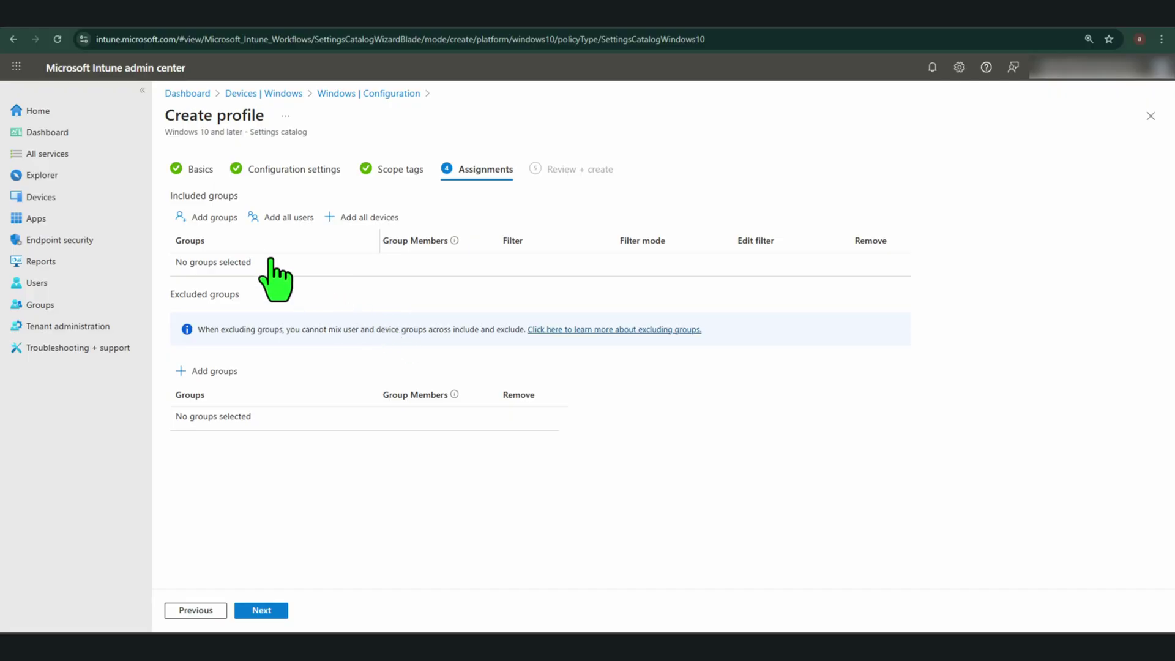
Step: Include Edge Test Group in the assignments and continue to Review + create
{"action": "left_click", "coordinate": [213, 221]}
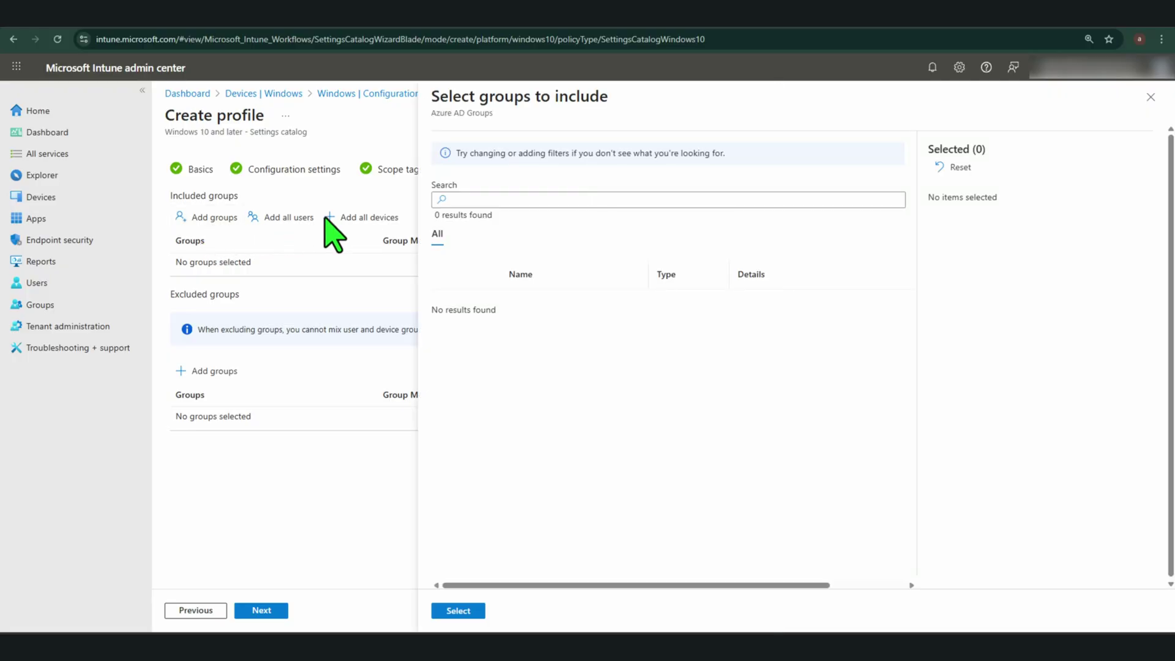
{"action": "left_click", "coordinate": [521, 200]}
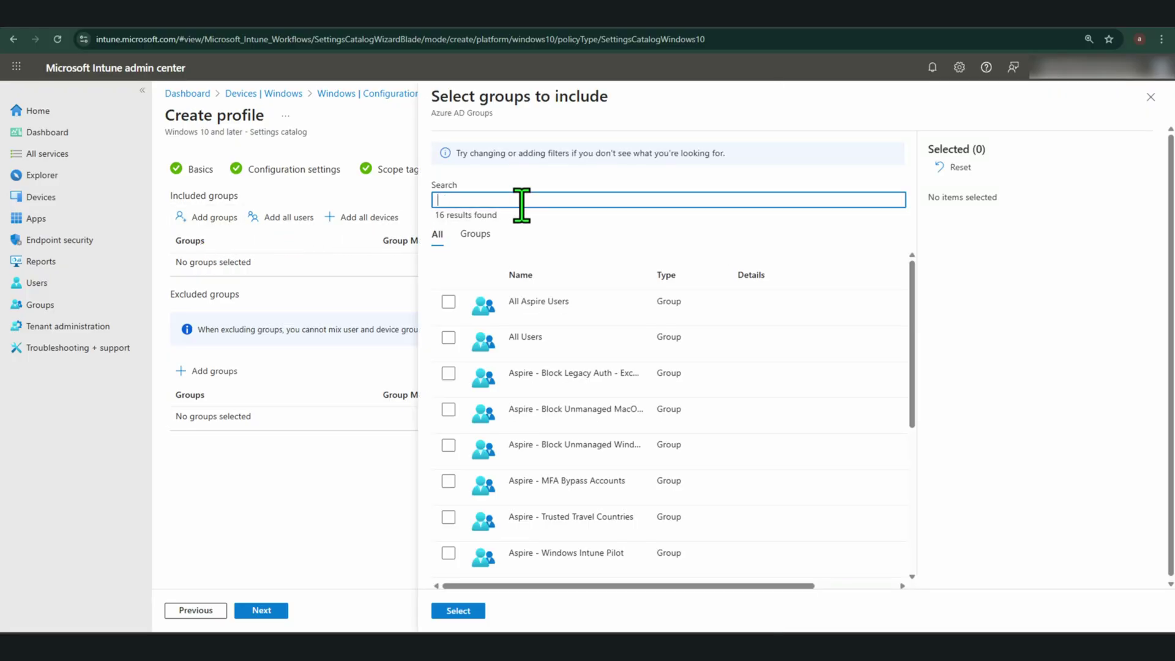
{"action": "type", "text": "Edg"}
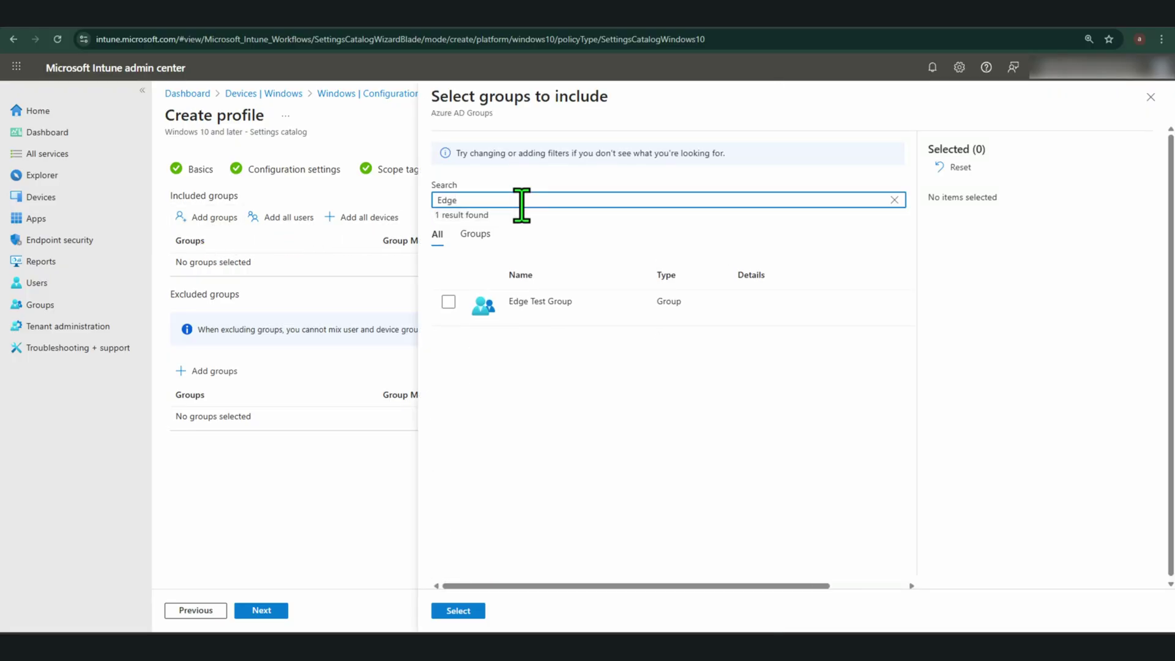
{"action": "type", "text": "e"}
{"action": "left_click", "coordinate": [449, 304]}
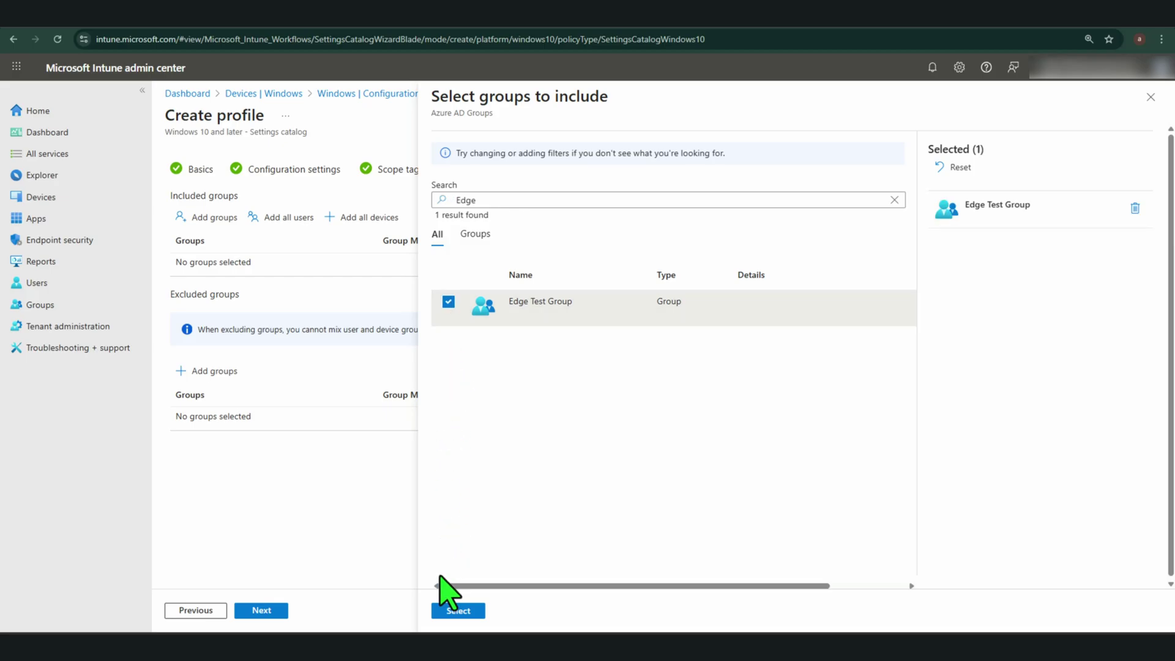
{"action": "left_click", "coordinate": [440, 613]}
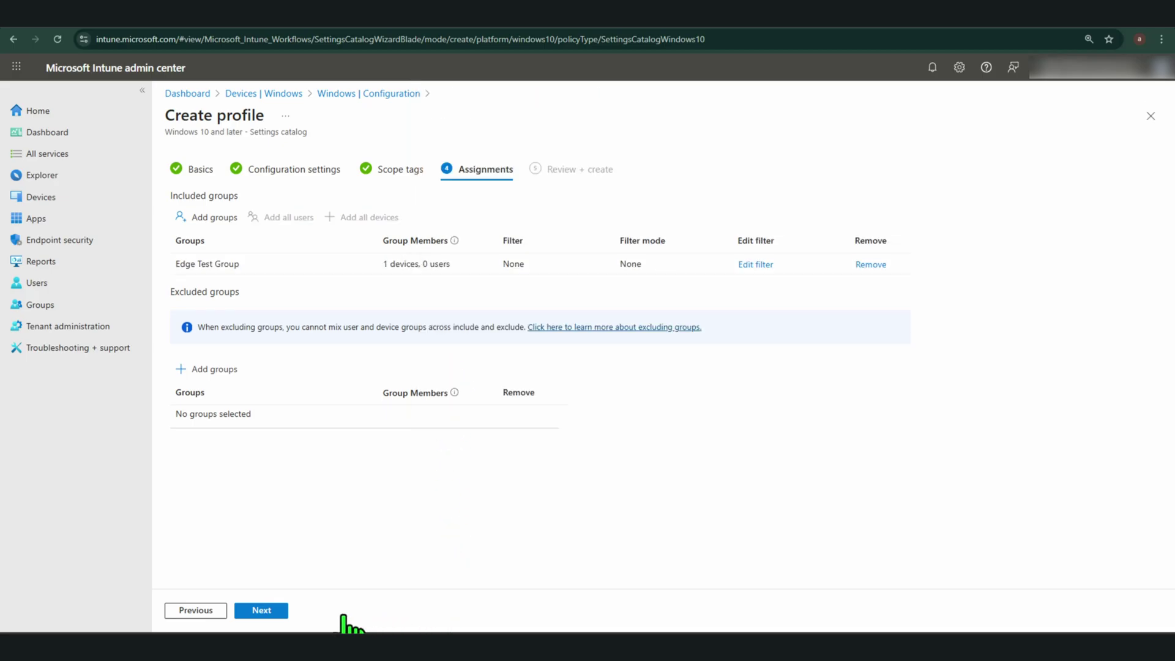
{"action": "left_click", "coordinate": [262, 611]}
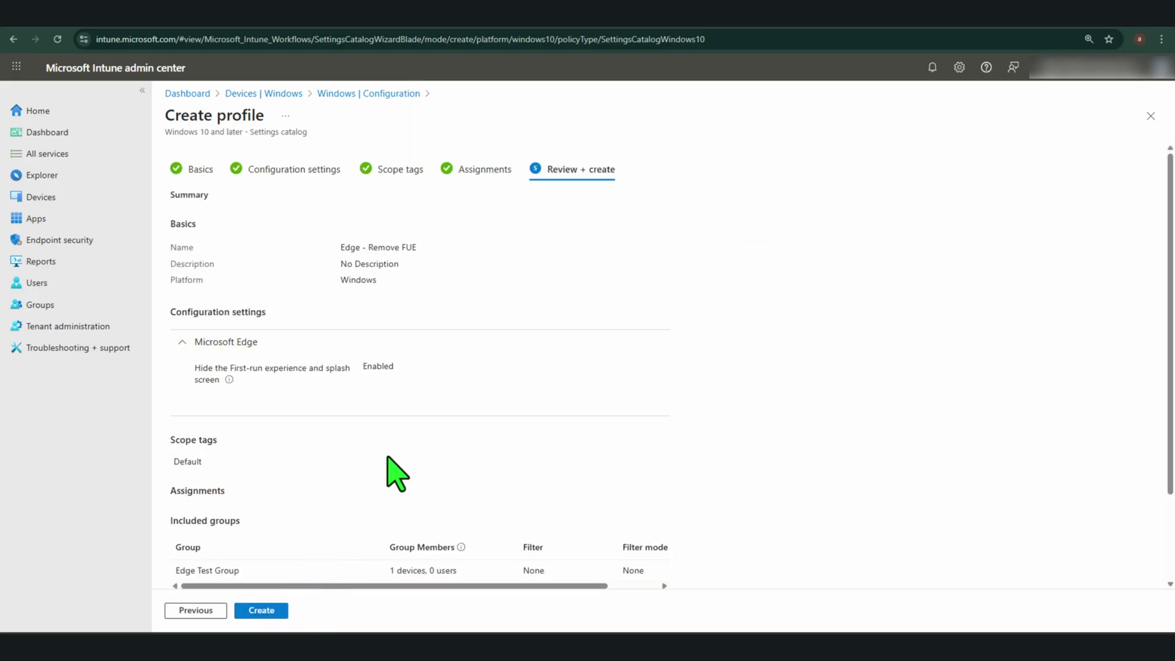
{"action": "scroll", "coordinate": [390, 470], "scroll_direction": "down", "scroll_amount": 2}
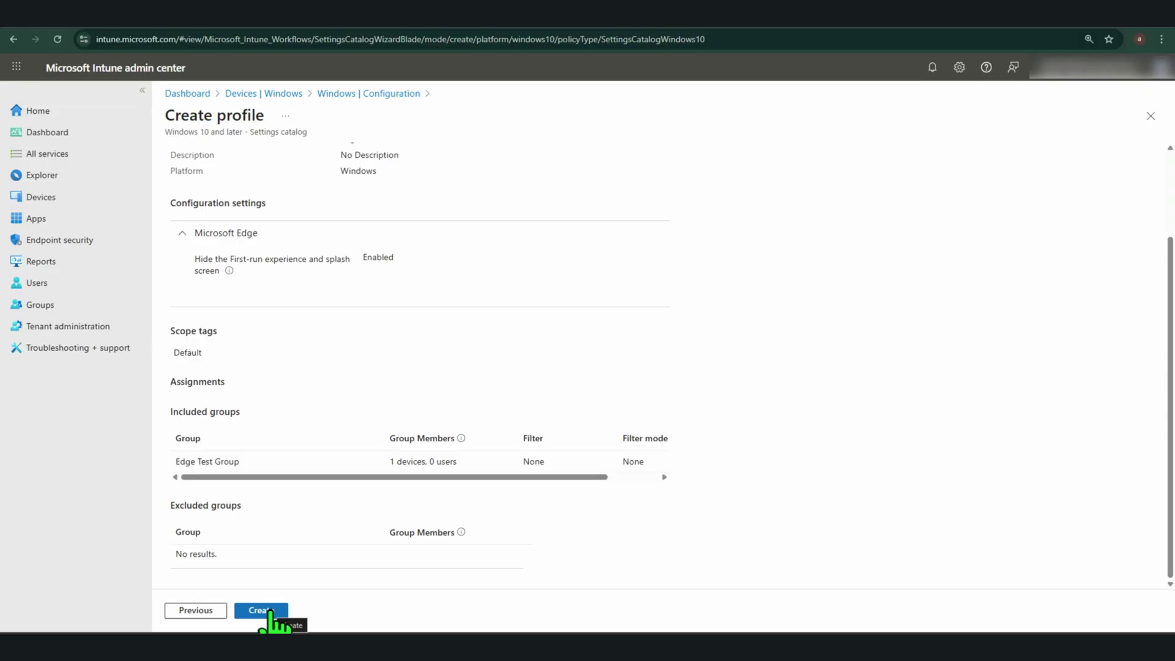
Step: Reopen the Windows configuration list and view the Edge - Disable First Run Experience policy's check-ins
{"action": "left_click", "coordinate": [280, 93]}
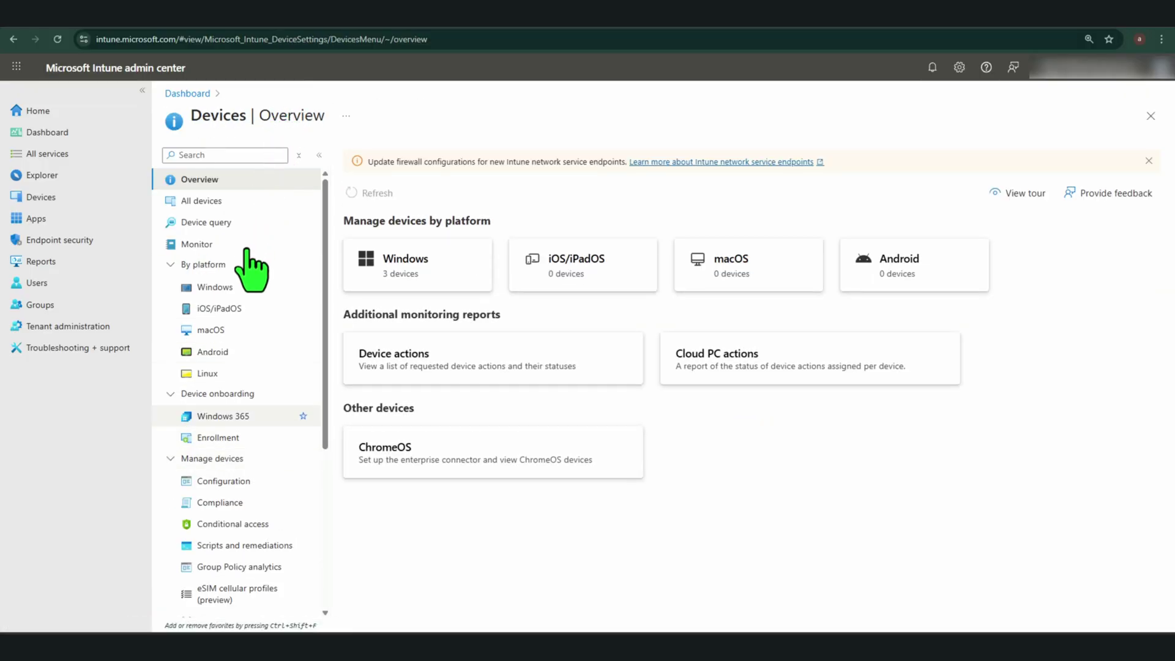
{"action": "left_click", "coordinate": [236, 289]}
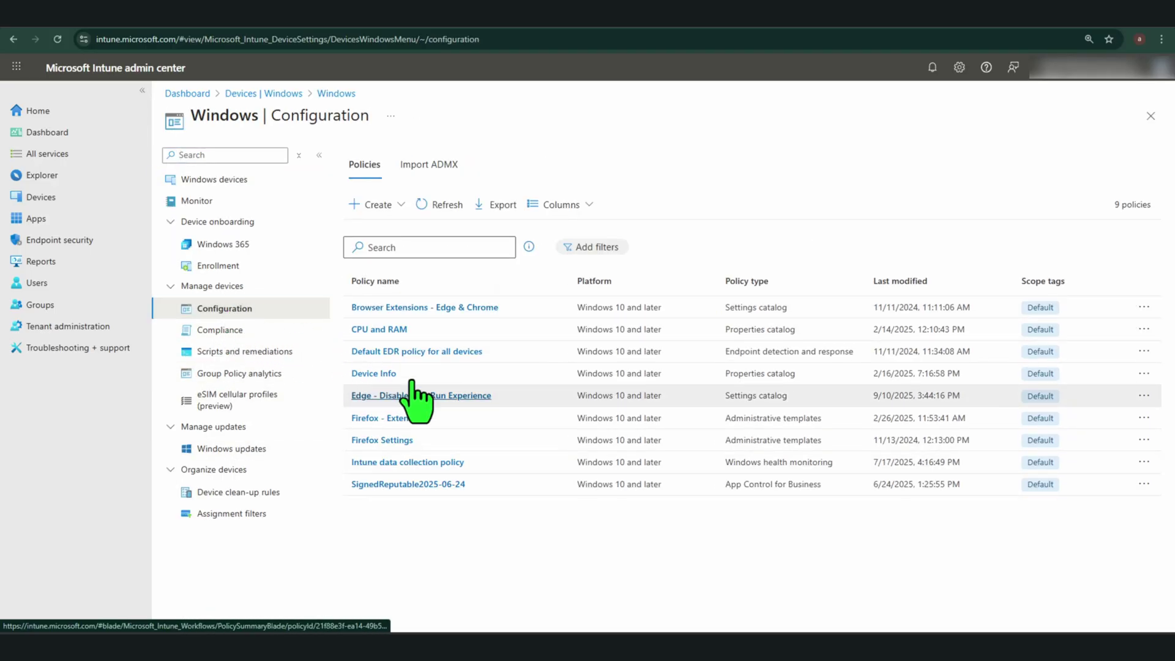
{"action": "left_click", "coordinate": [456, 397]}
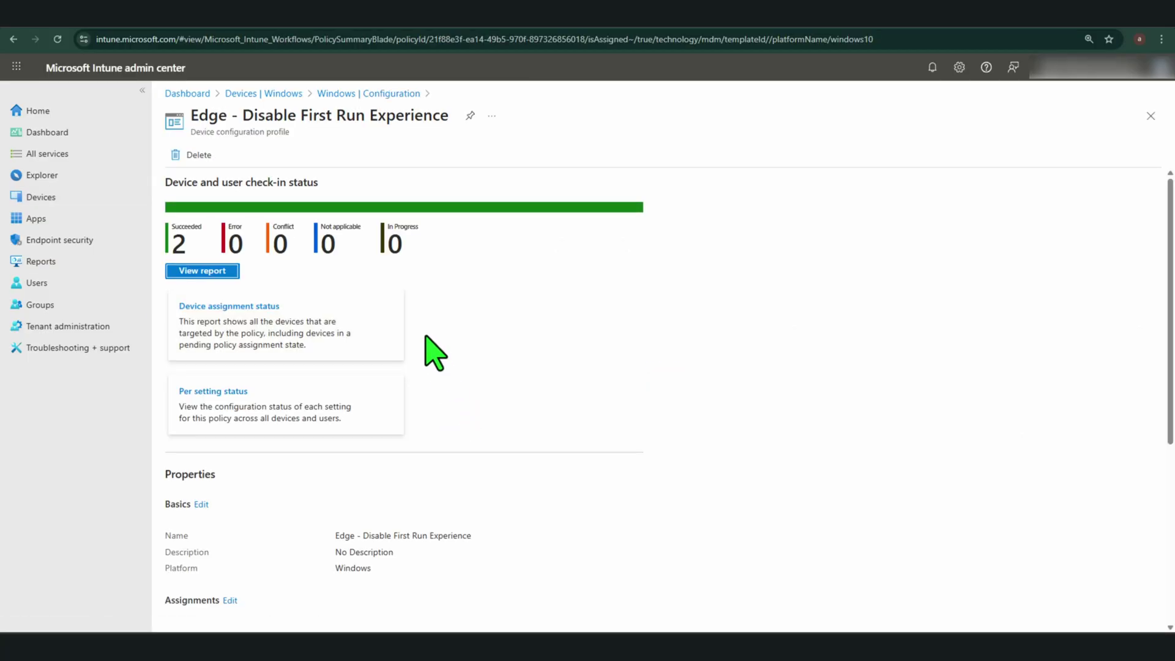
{"action": "scroll", "coordinate": [422, 327], "scroll_direction": "down", "scroll_amount": 2}
{"action": "scroll", "coordinate": [422, 327], "scroll_direction": "down", "scroll_amount": 2}
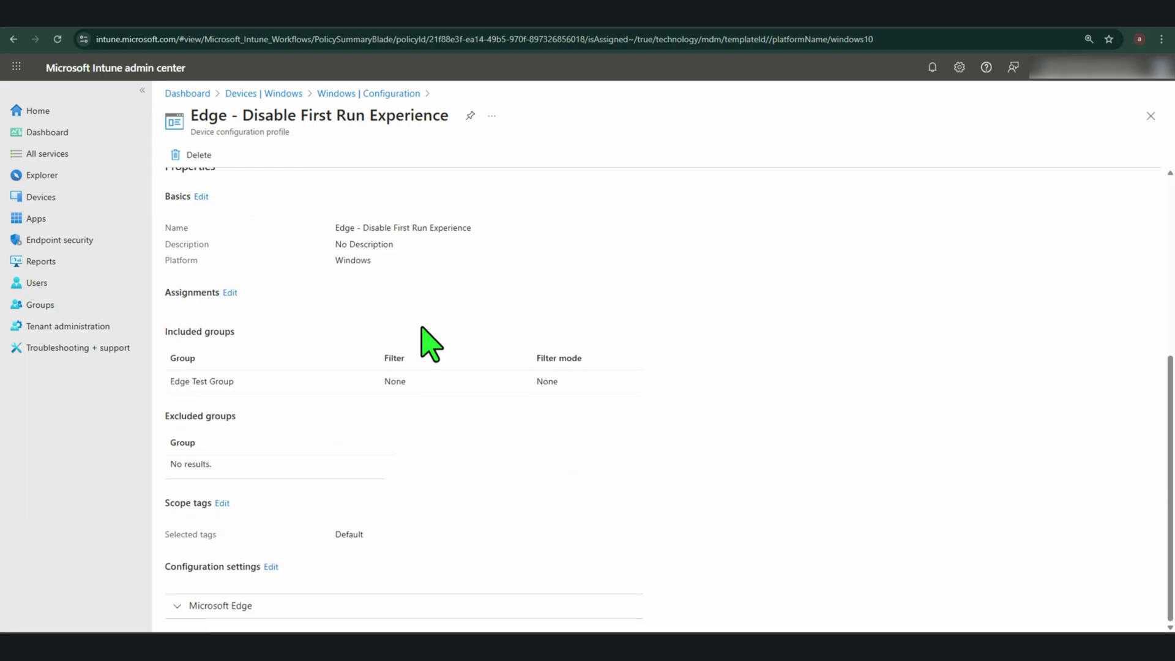
{"action": "scroll", "coordinate": [422, 327], "scroll_direction": "up", "scroll_amount": 3}
{"action": "scroll", "coordinate": [375, 328], "scroll_direction": "up", "scroll_amount": 1}
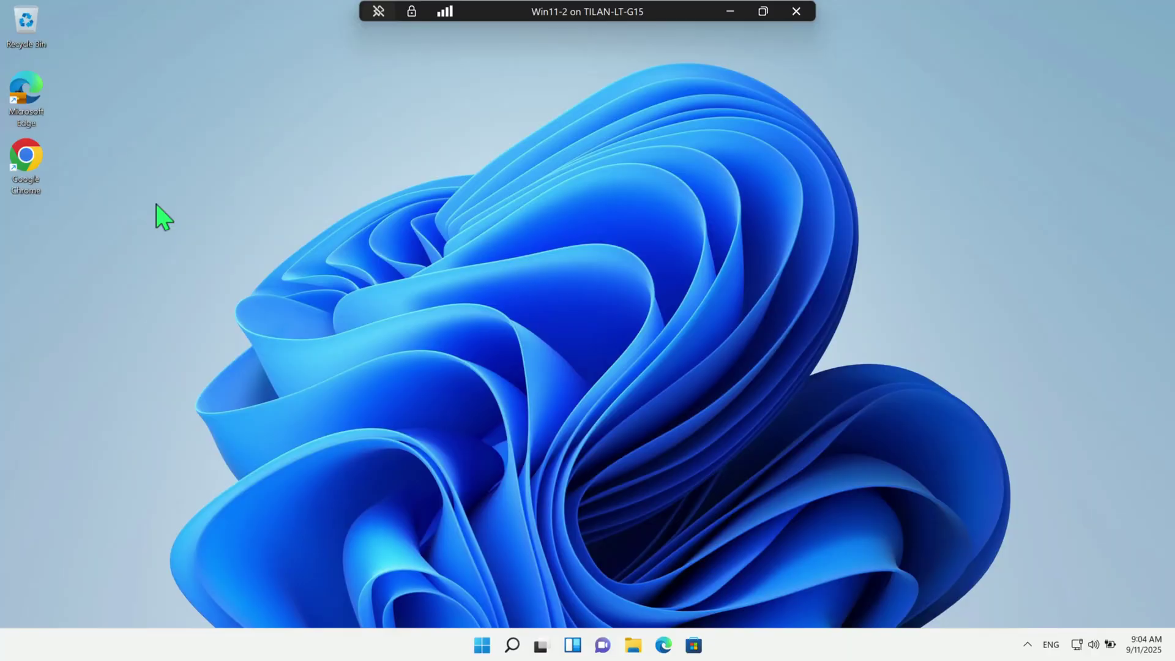
Step: Launch Microsoft Edge on the test device to confirm no first-run screens appear
{"action": "double_click", "coordinate": [38, 102]}
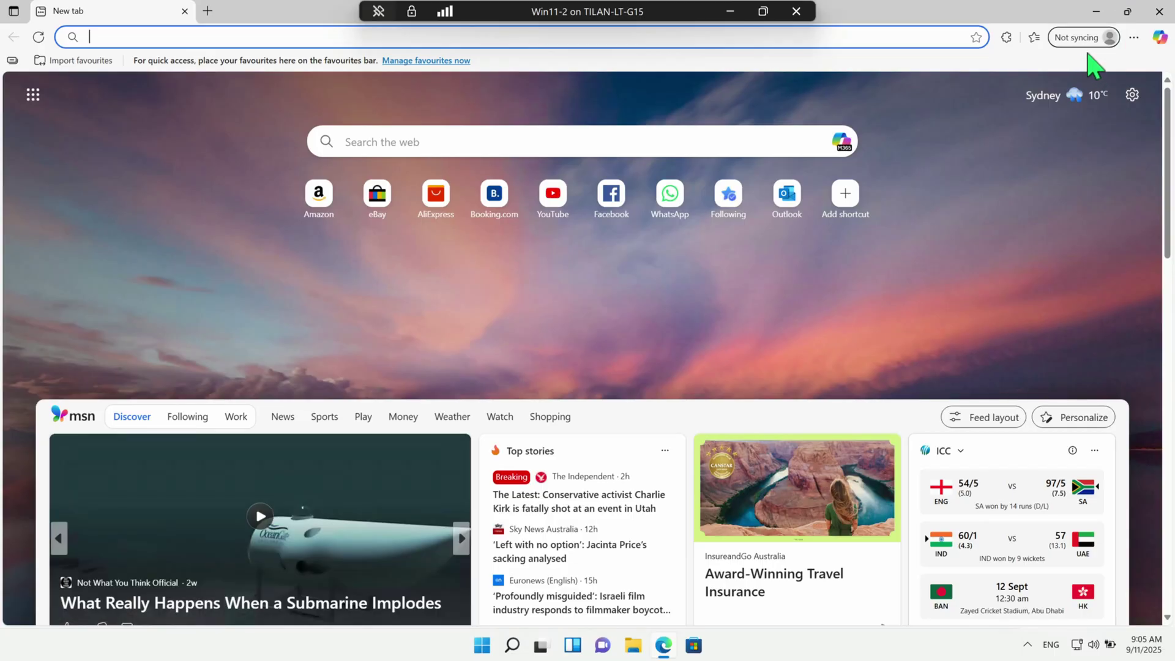
{"action": "left_click", "coordinate": [1094, 41]}
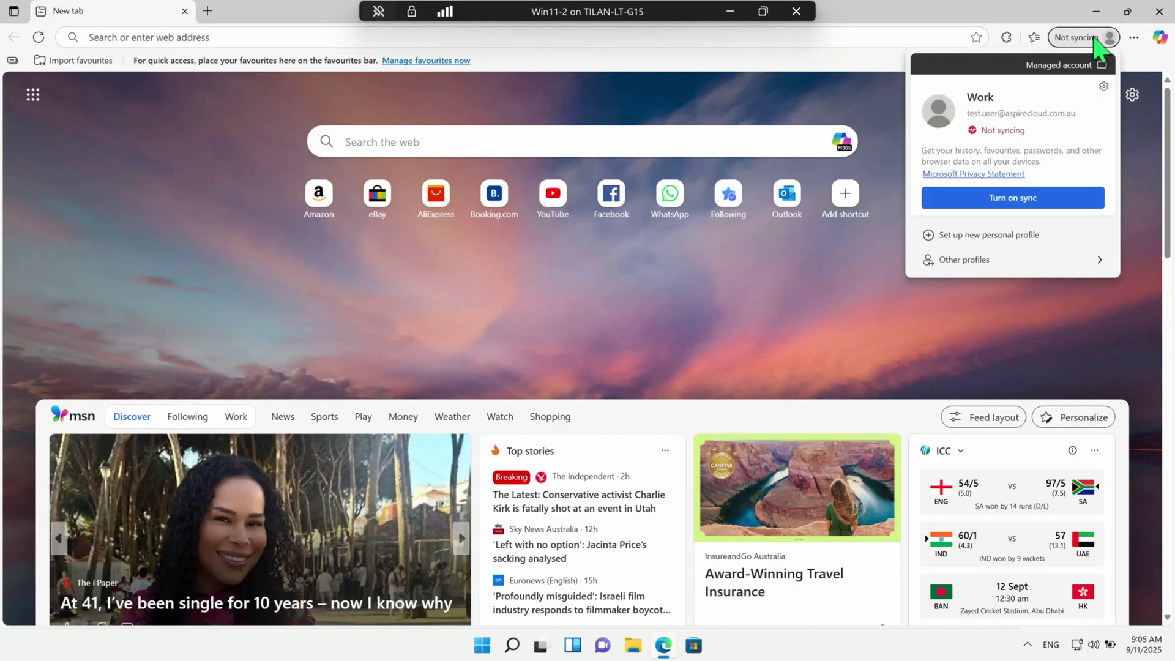
{"action": "left_click", "coordinate": [1041, 200]}
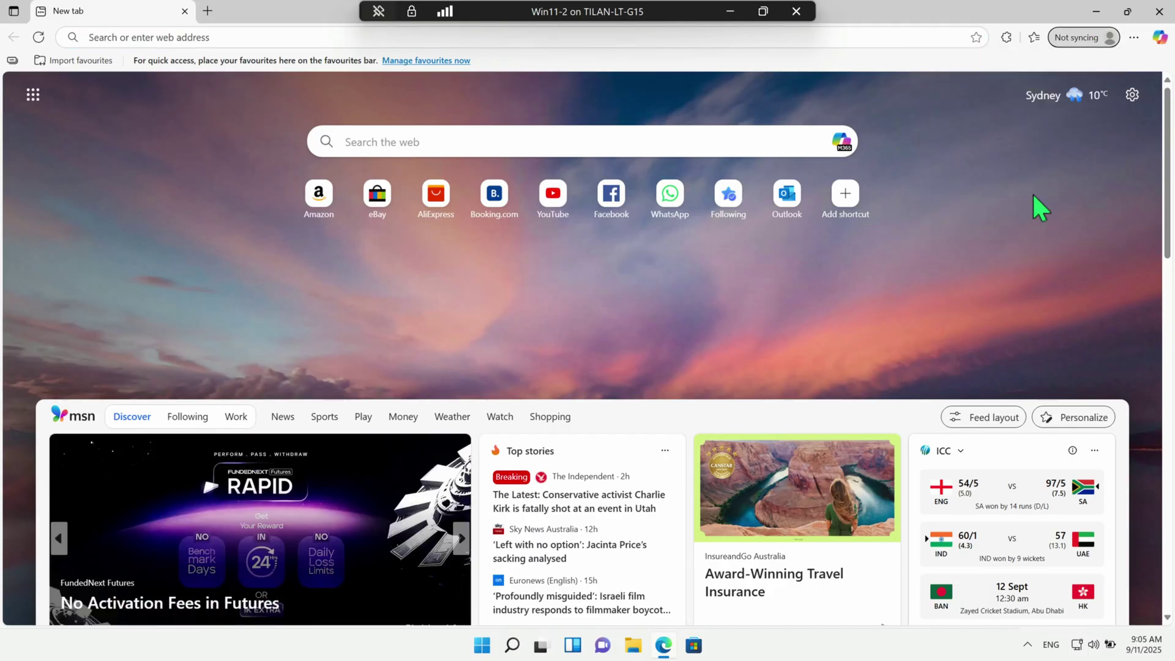
{"action": "scroll", "coordinate": [1040, 207], "scroll_direction": "down", "scroll_amount": 3}
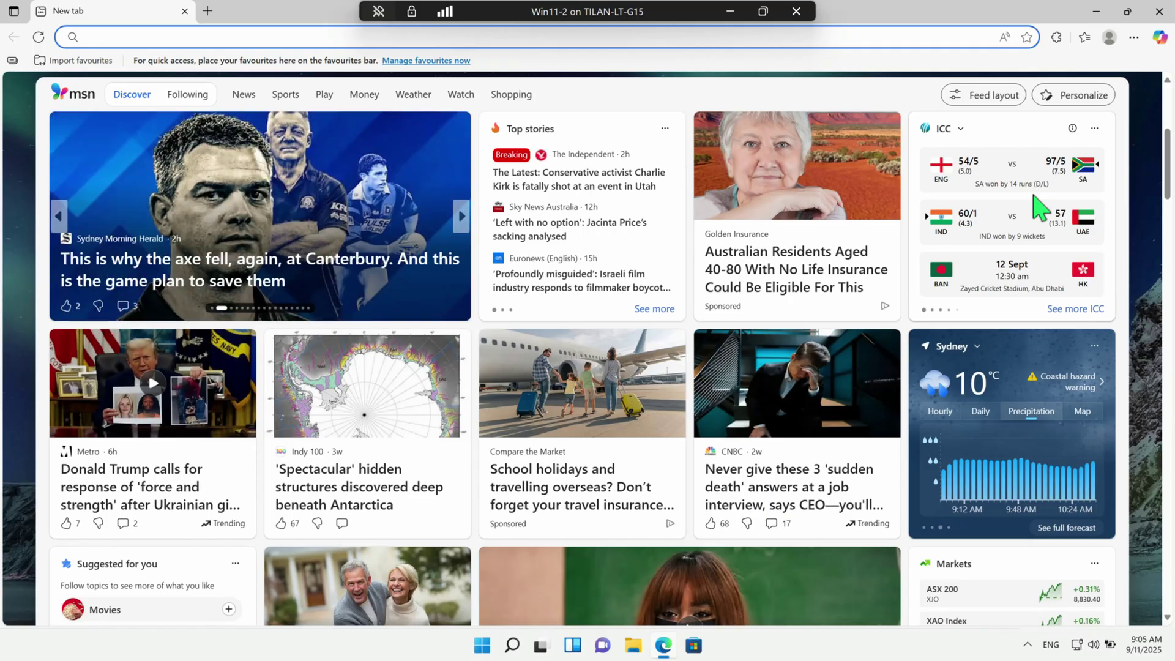